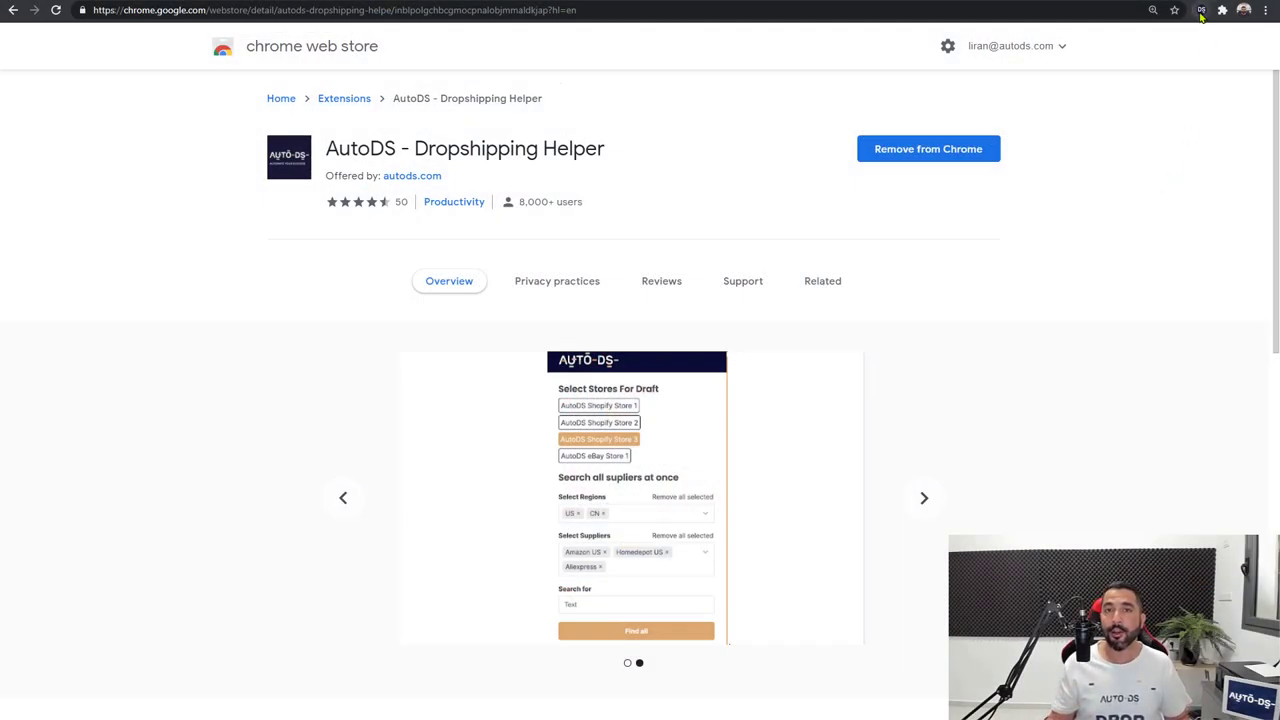
Step: Search Amazon US for 'gardening tools' from the AutoDS Helper popup
{"action": "left_click", "coordinate": [1201, 11]}
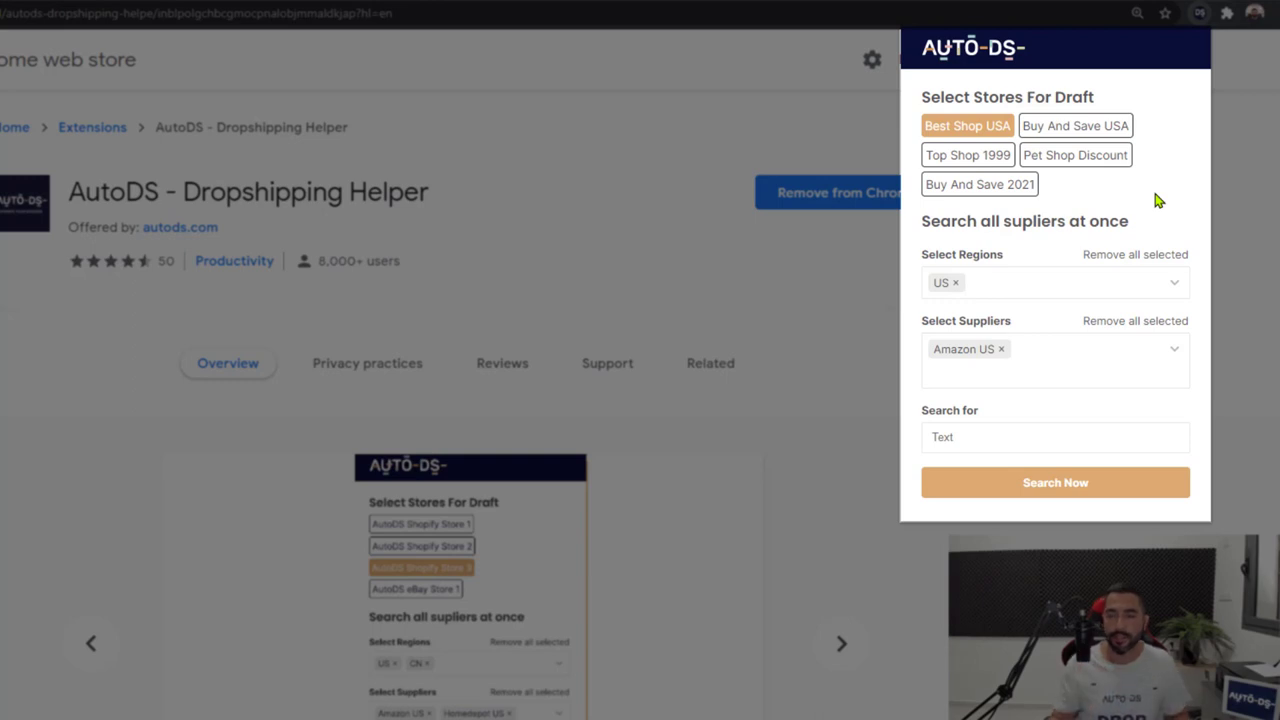
{"action": "left_click", "coordinate": [1143, 370]}
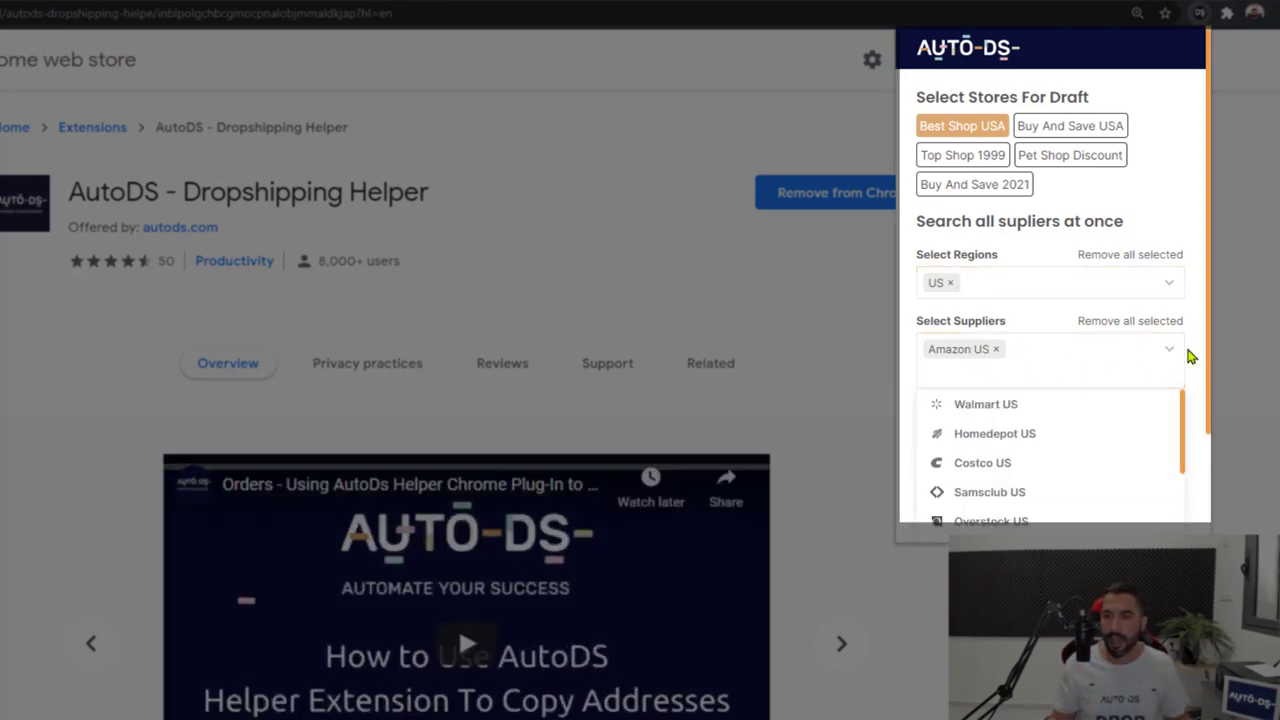
{"action": "left_click", "coordinate": [1086, 443]}
{"action": "left_click", "coordinate": [1008, 380]}
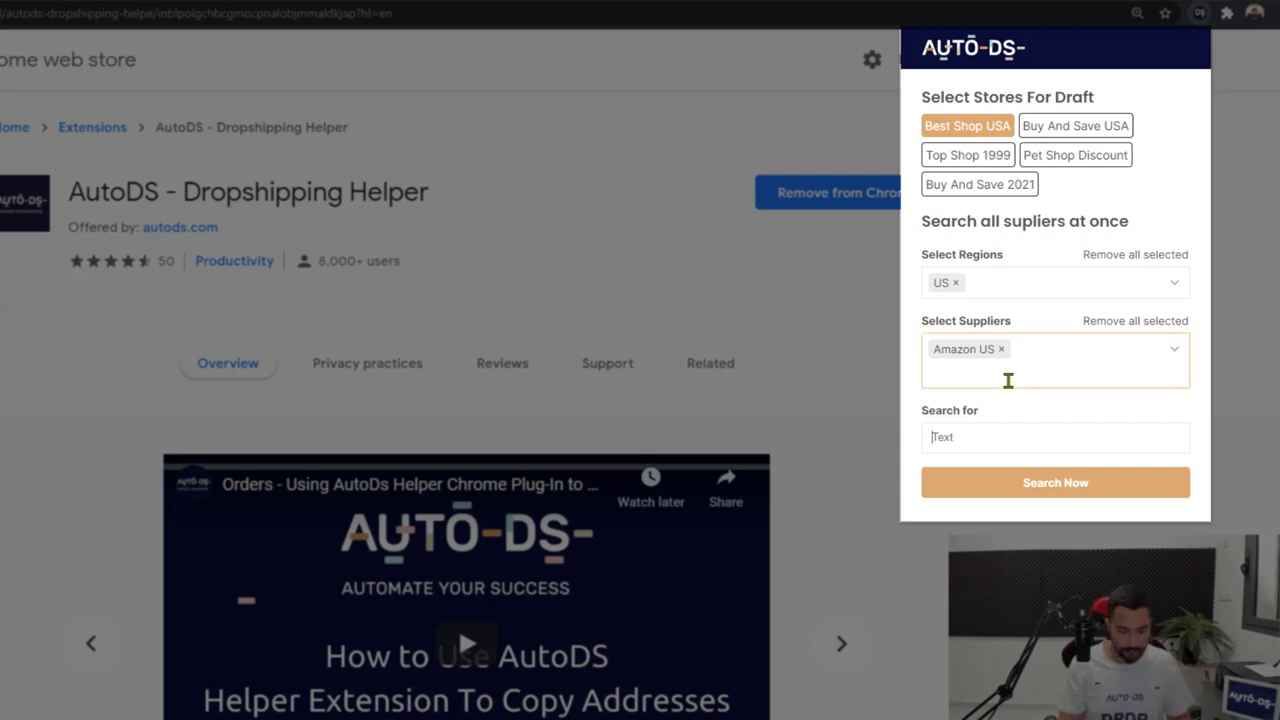
{"action": "type", "text": "gardening tools"}
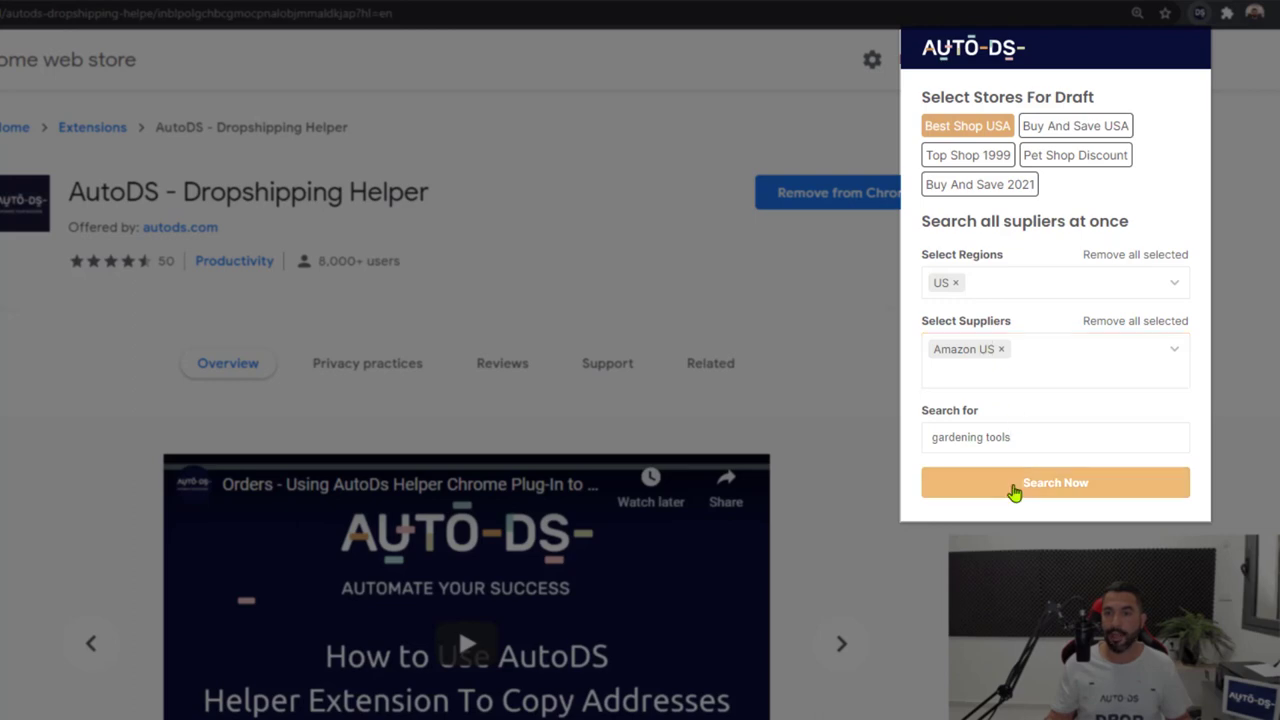
{"action": "left_click", "coordinate": [1013, 484]}
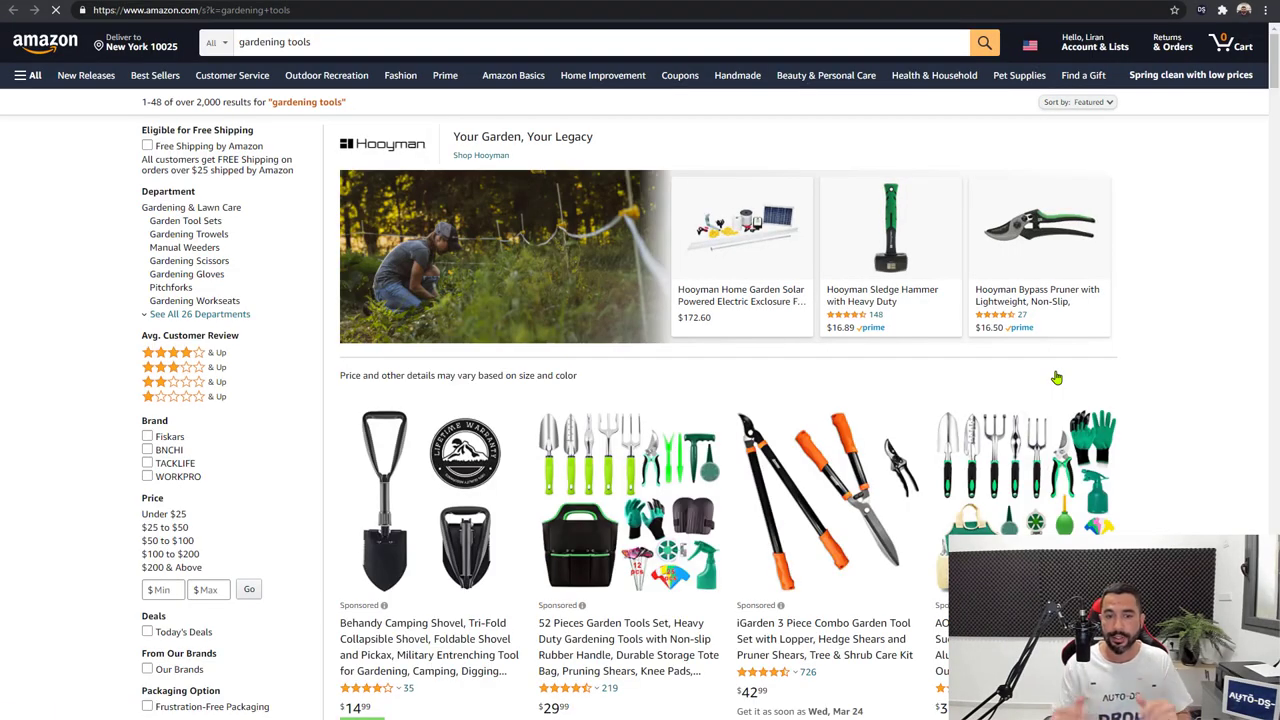
Step: Open the AOKIWO 83 Pcs Garden Tools Set ($31.99) from the gardening tools results
{"action": "scroll", "coordinate": [1057, 378], "scroll_direction": "down", "scroll_amount": 4}
{"action": "scroll", "coordinate": [1207, 383], "scroll_direction": "down", "scroll_amount": 5}
{"action": "scroll", "coordinate": [1207, 380], "scroll_direction": "down", "scroll_amount": 2}
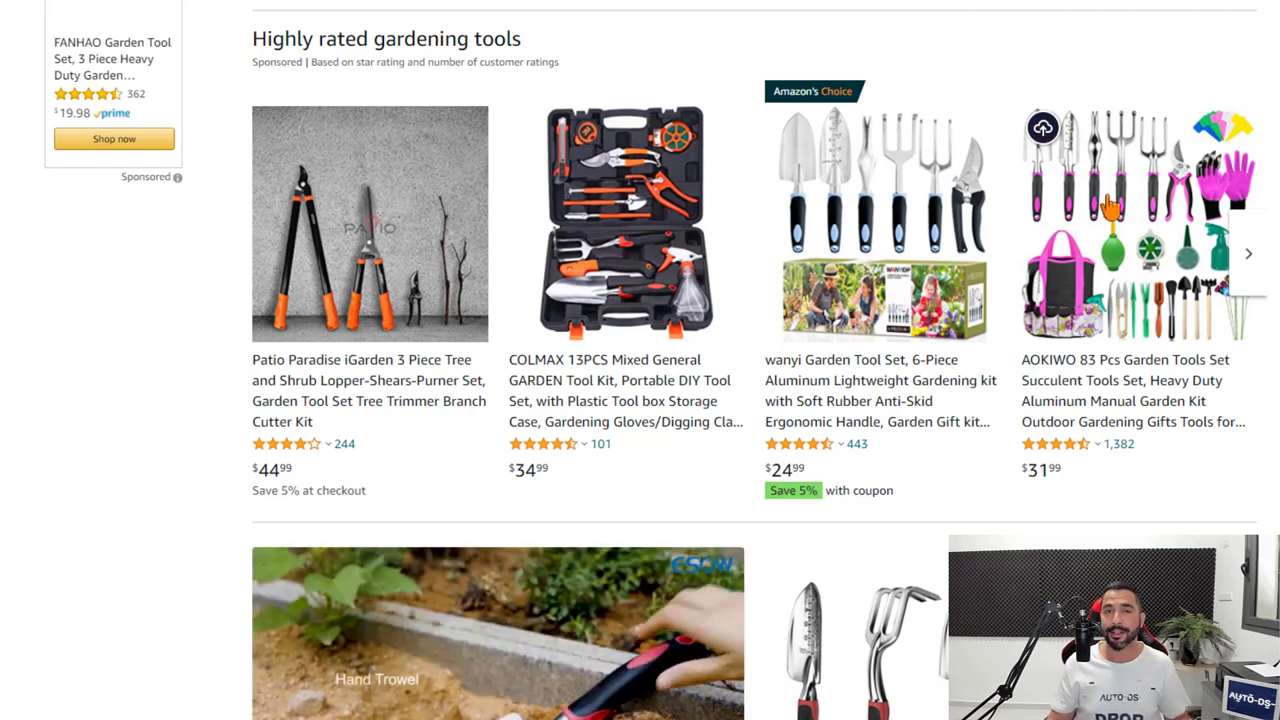
{"action": "left_click", "coordinate": [1130, 205]}
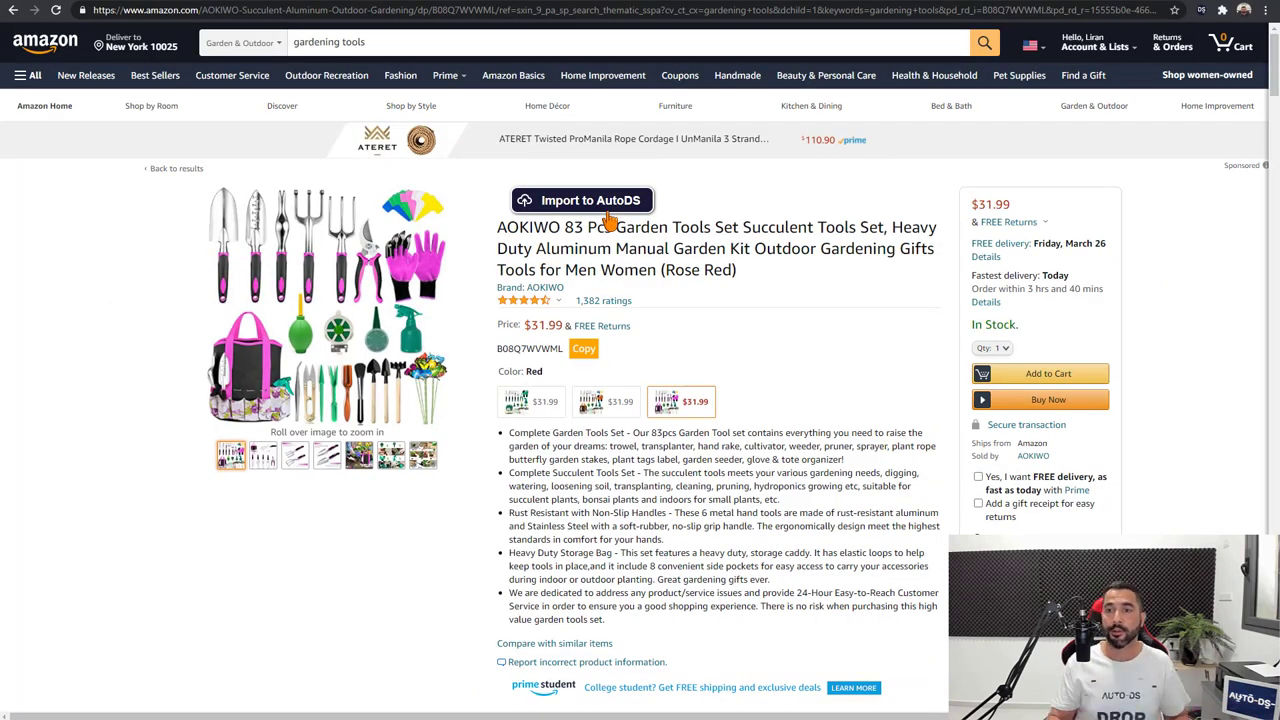
{"action": "left_click", "coordinate": [1201, 11]}
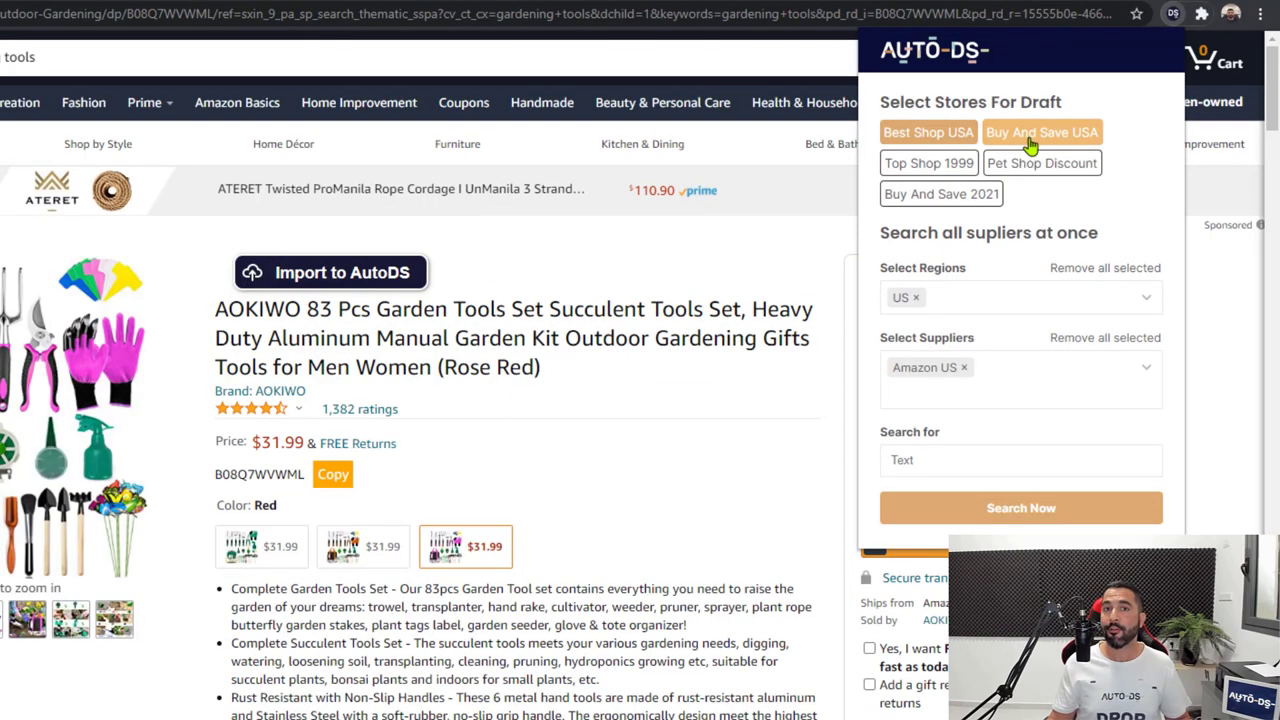
Step: Make Top Shop 1999 the only draft store, replacing Best Shop USA, then close the helper
{"action": "left_click", "coordinate": [945, 172]}
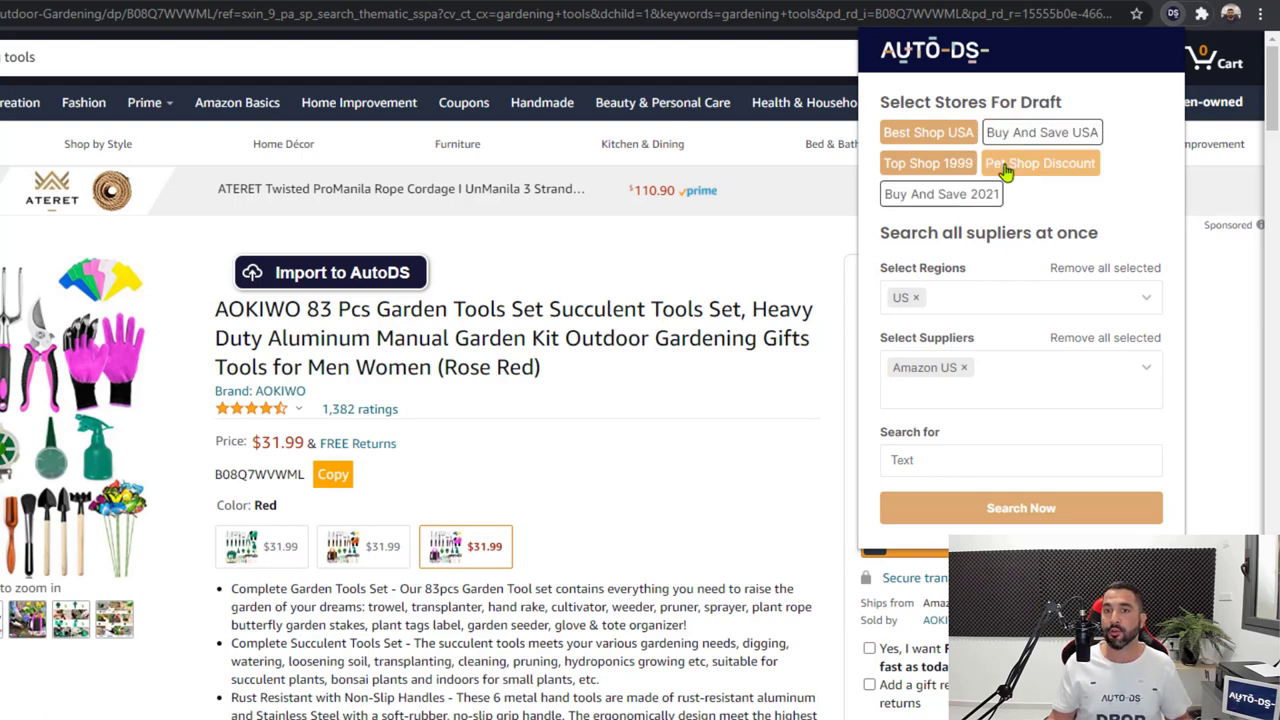
{"action": "left_click", "coordinate": [955, 140]}
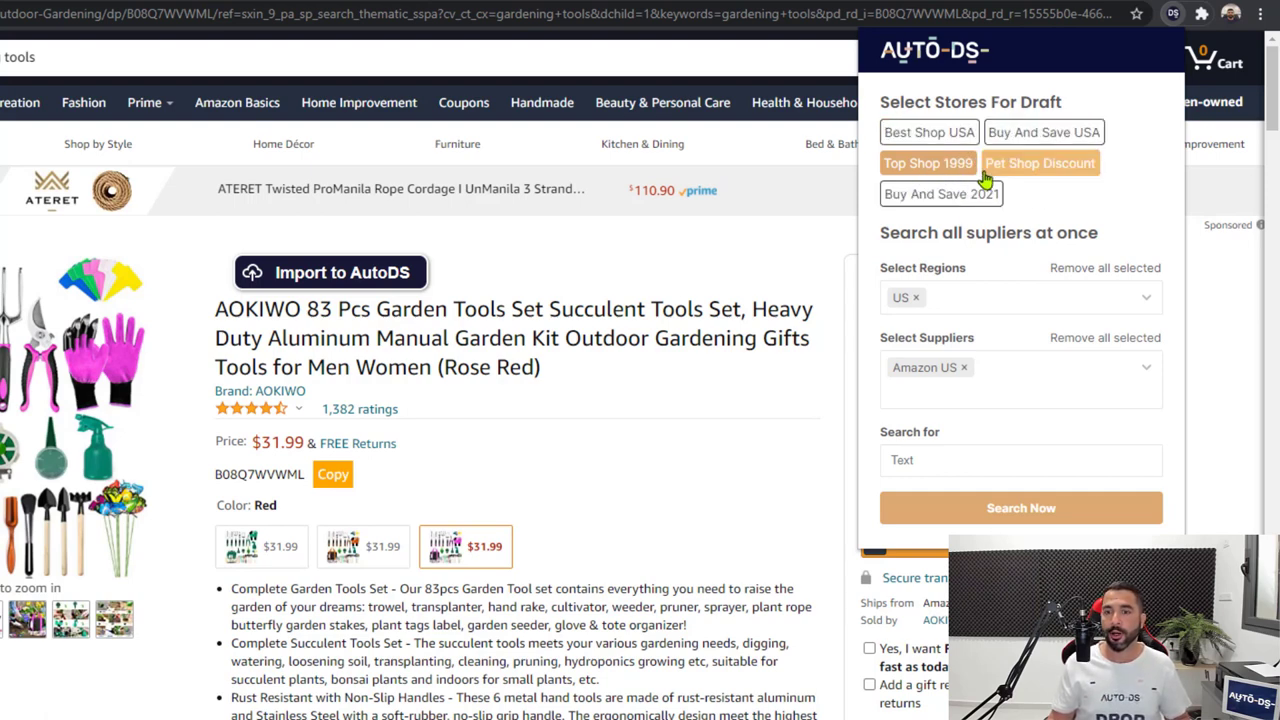
{"action": "left_click", "coordinate": [960, 168]}
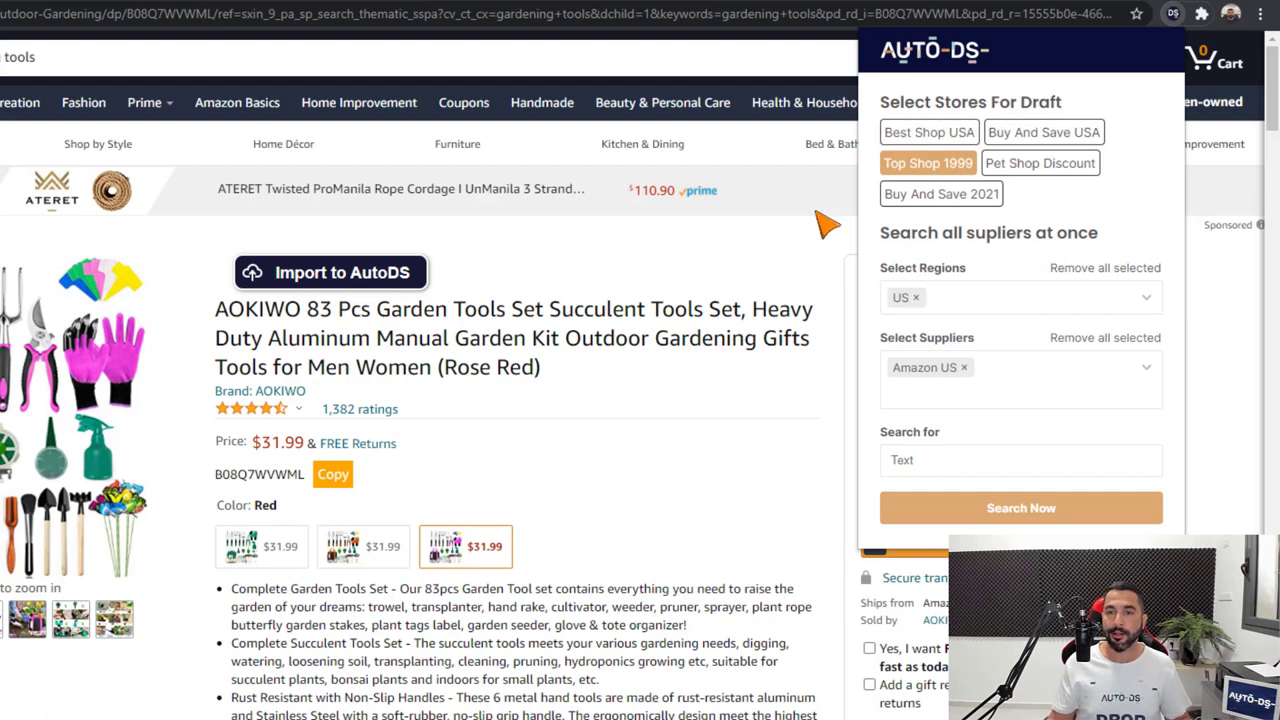
{"action": "left_click", "coordinate": [823, 245]}
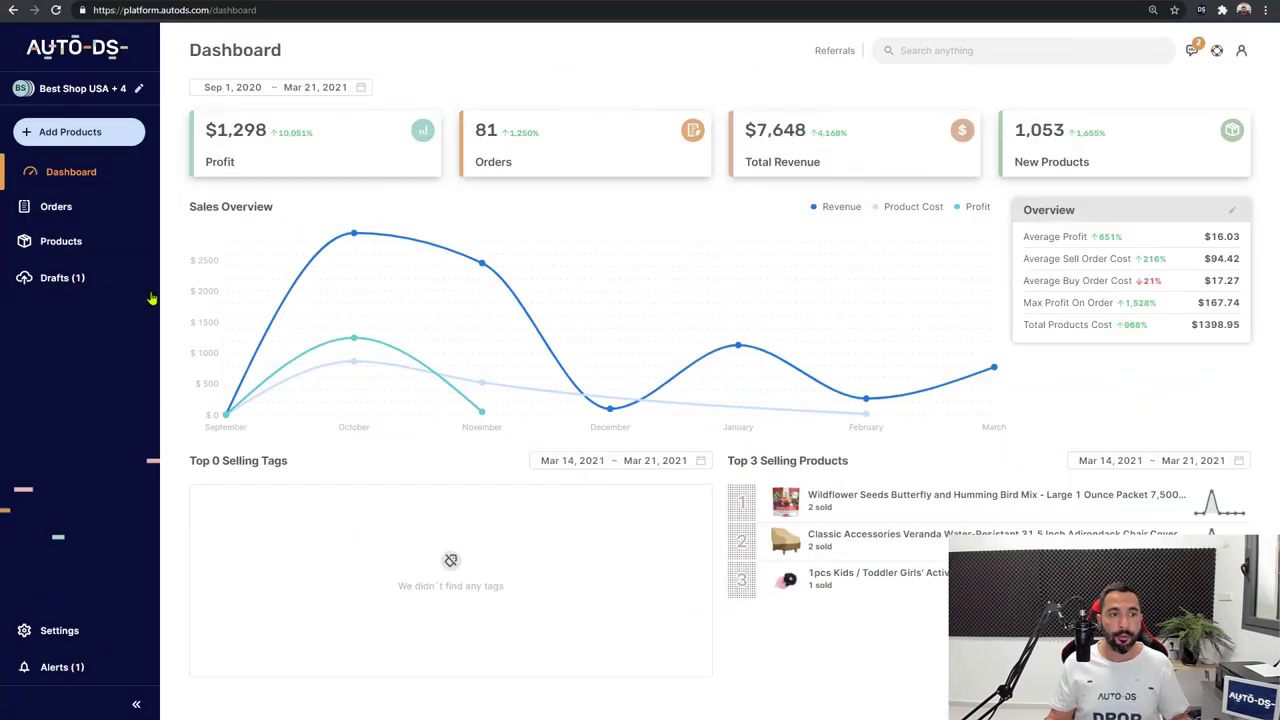
Step: Open Drafts (1) to see the AOKIWO set draft bound for Top Shop 1999
{"action": "left_click", "coordinate": [76, 285]}
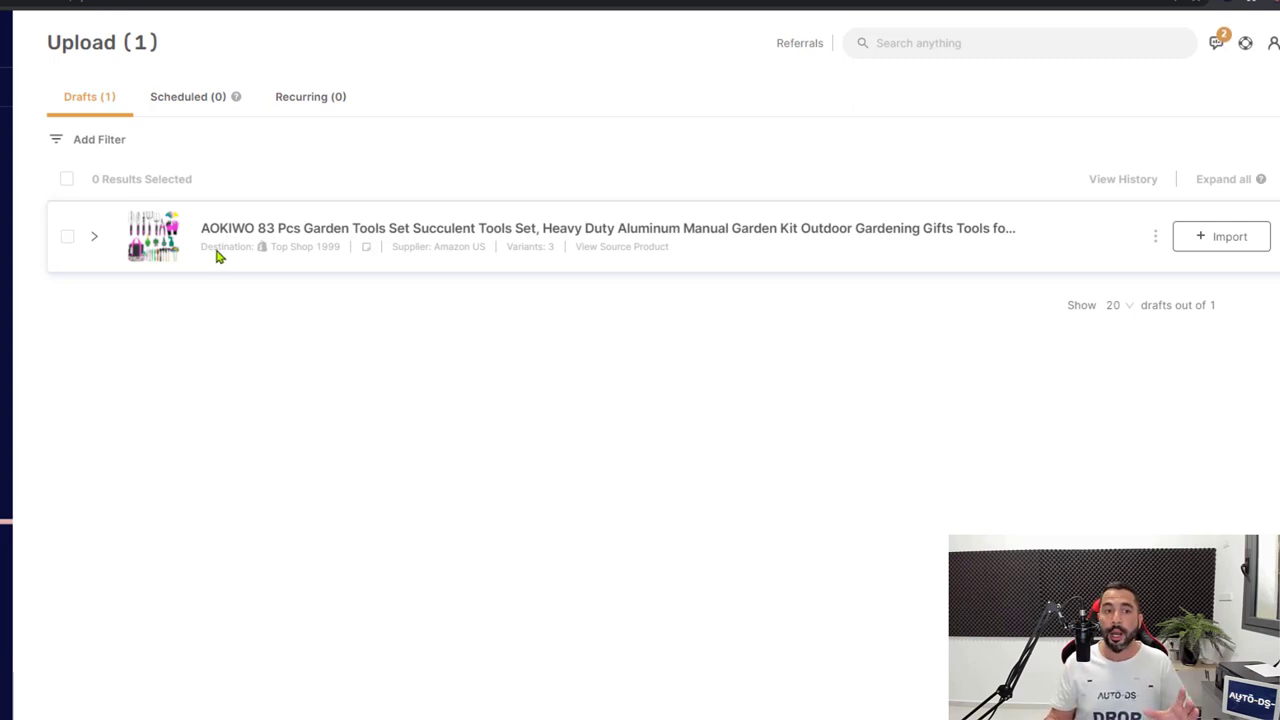
Step: Expand the AOKIWO draft and review its title, shipping, location, brand and monitoring
{"action": "left_click", "coordinate": [97, 240]}
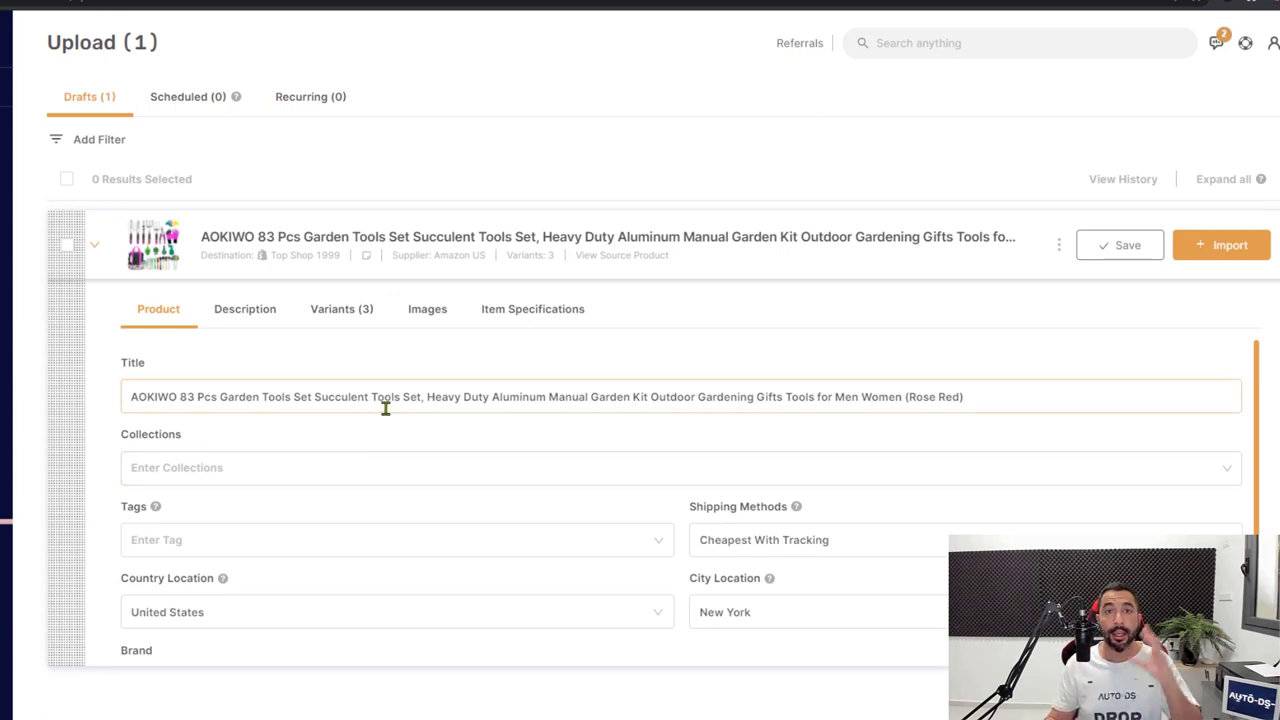
{"action": "scroll", "coordinate": [329, 397], "scroll_direction": "down", "scroll_amount": 2}
{"action": "scroll", "coordinate": [300, 415], "scroll_direction": "up", "scroll_amount": 2}
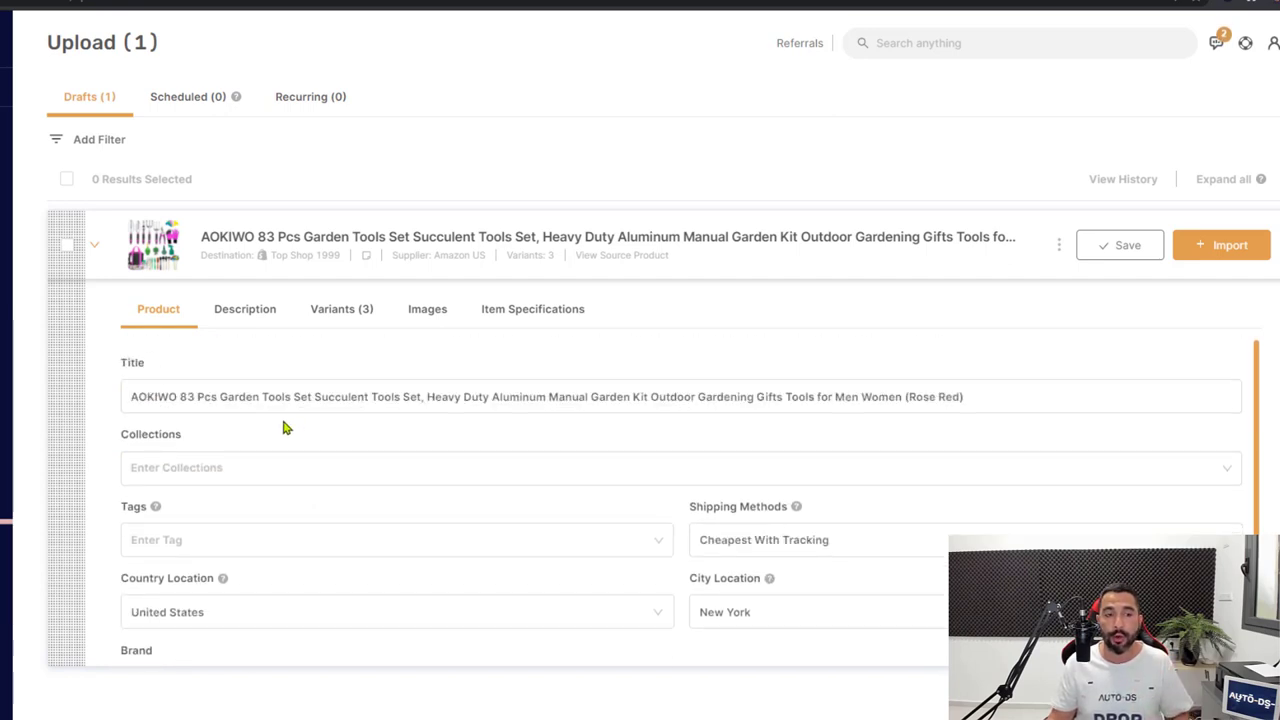
{"action": "scroll", "coordinate": [278, 384], "scroll_direction": "down", "scroll_amount": 2}
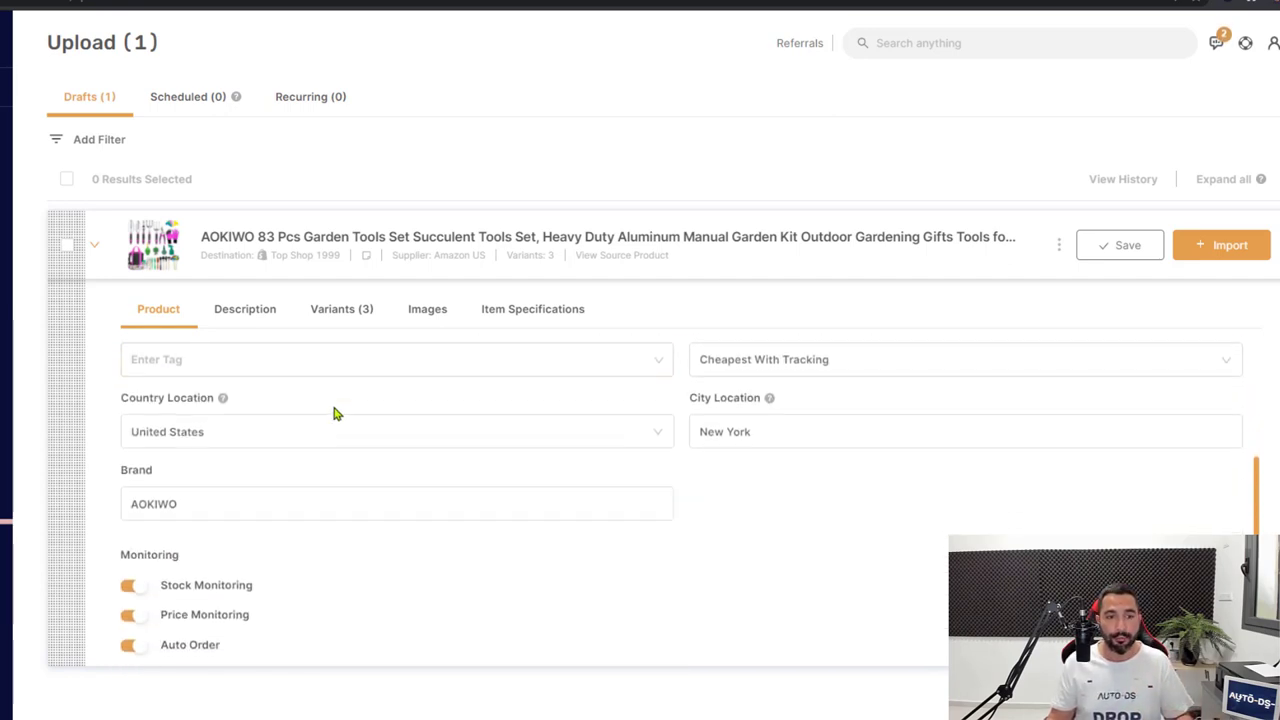
{"action": "scroll", "coordinate": [257, 471], "scroll_direction": "up", "scroll_amount": 3}
Step: Show the draft's imported bullet-point description from Amazon
{"action": "left_click", "coordinate": [265, 312]}
{"action": "scroll", "coordinate": [375, 470], "scroll_direction": "down", "scroll_amount": 1}
{"action": "scroll", "coordinate": [363, 477], "scroll_direction": "up", "scroll_amount": 1}
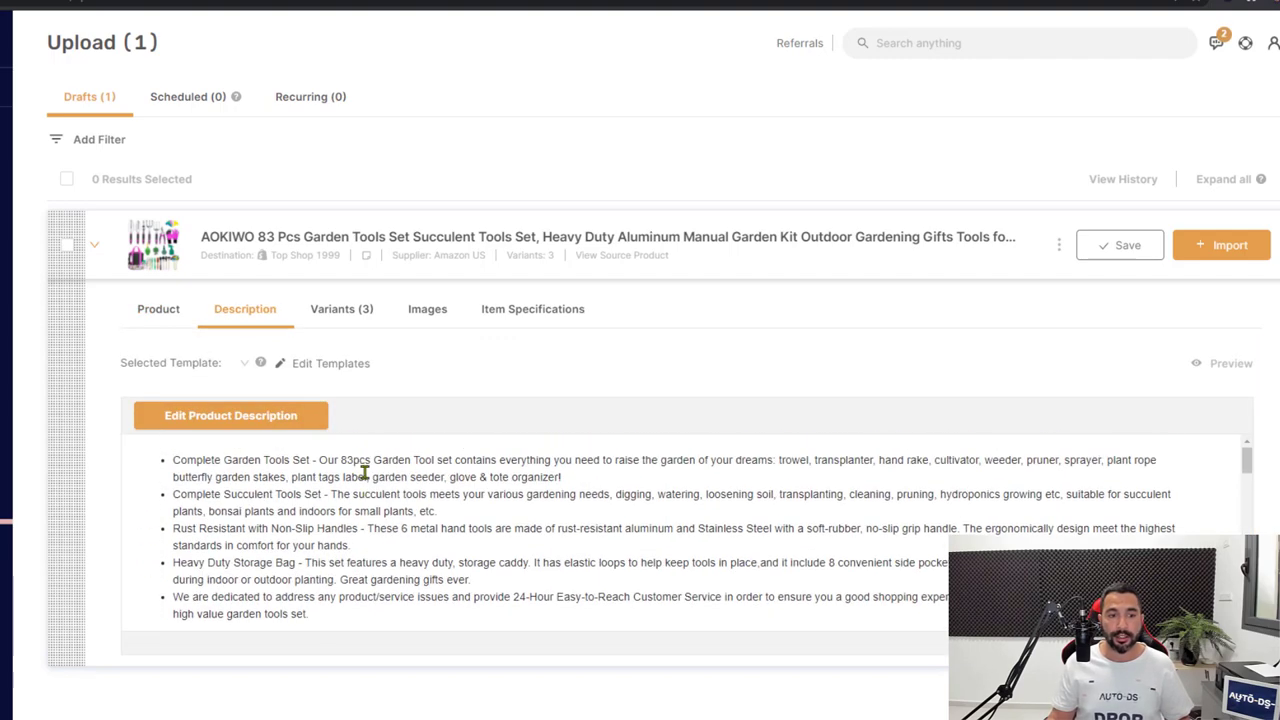
Step: Check the Red, Green and Orange variants and the images, then collapse the AOKIWO draft
{"action": "left_click", "coordinate": [345, 312]}
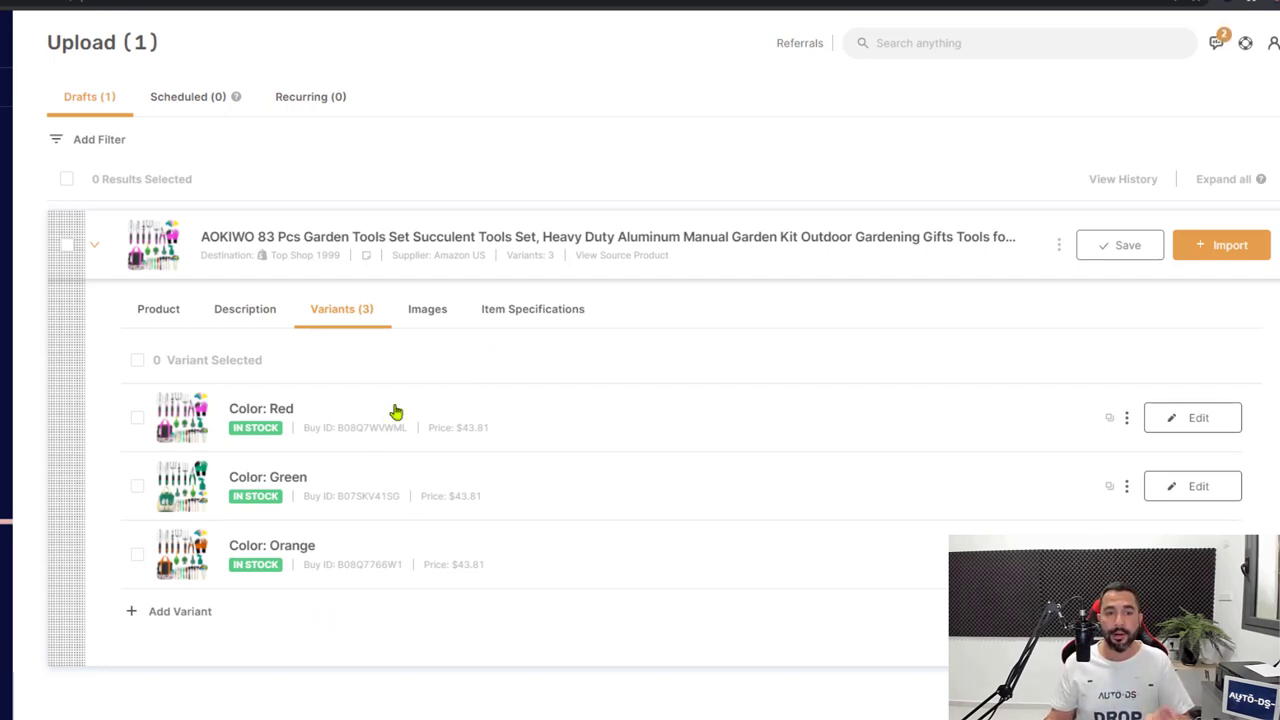
{"action": "left_click", "coordinate": [433, 326]}
{"action": "scroll", "coordinate": [560, 426], "scroll_direction": "down", "scroll_amount": 2}
{"action": "scroll", "coordinate": [548, 428], "scroll_direction": "up", "scroll_amount": 2}
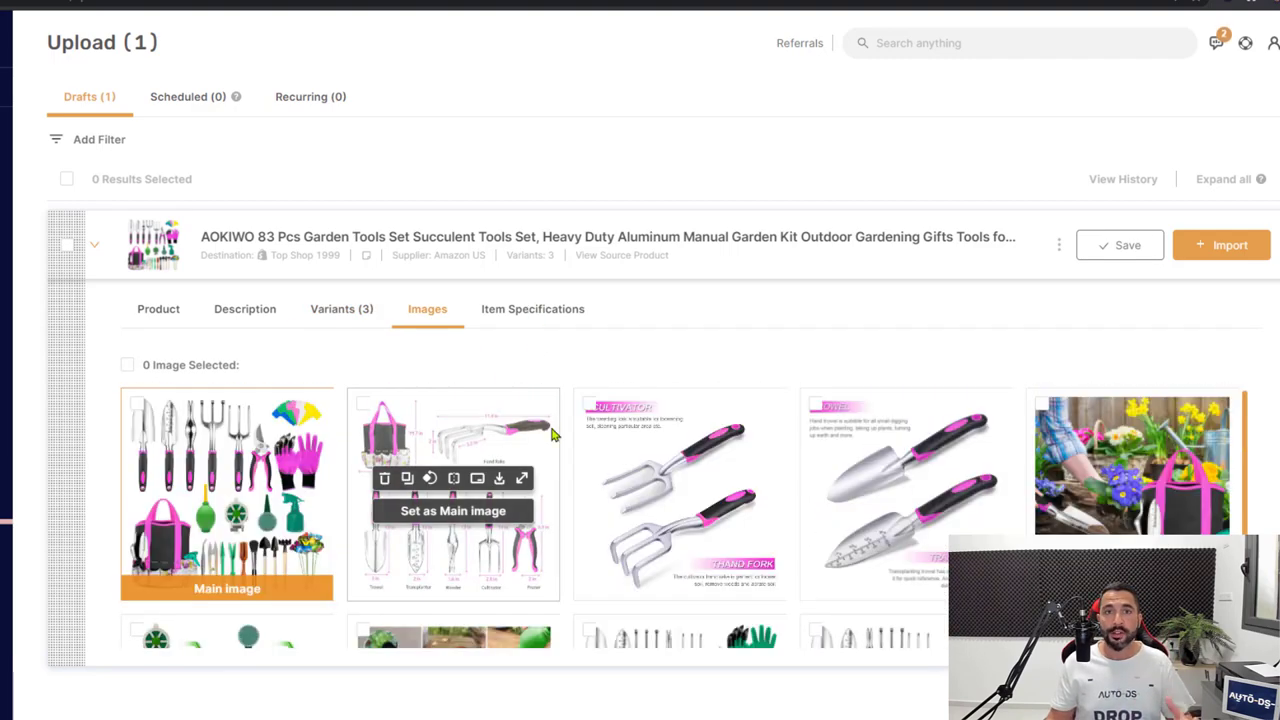
{"action": "scroll", "coordinate": [540, 422], "scroll_direction": "up", "scroll_amount": 1}
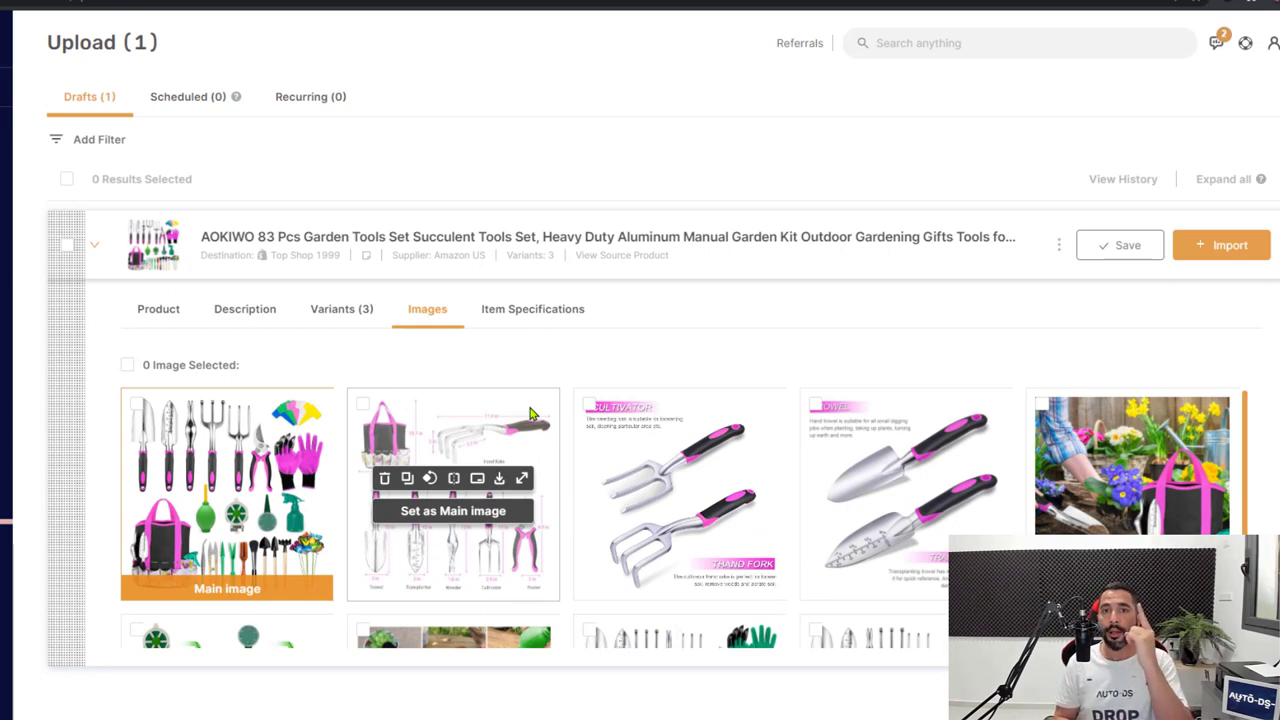
{"action": "left_click", "coordinate": [95, 250]}
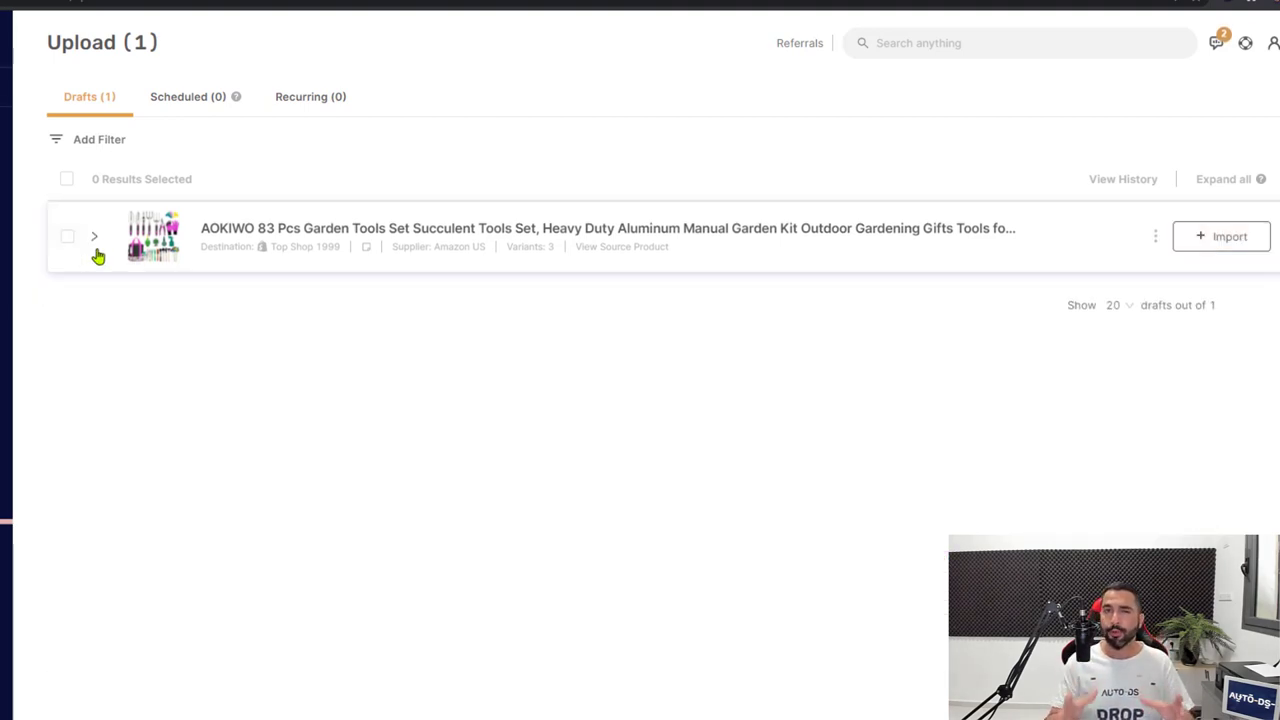